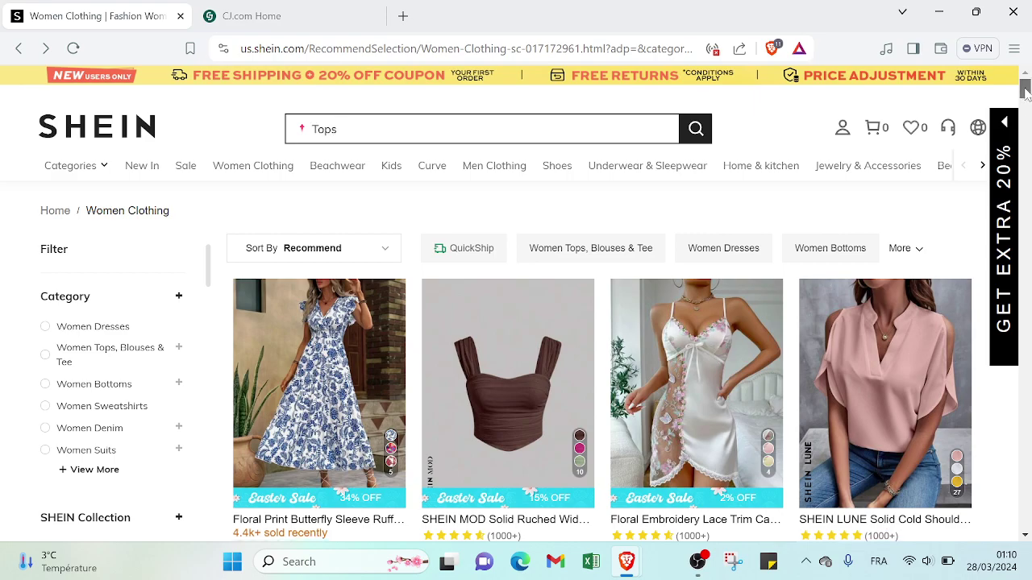
Switch to the CJ.com home tab and scroll down to Publishers & Influencers.
left_click_drag(1028, 97, 1025, 532)
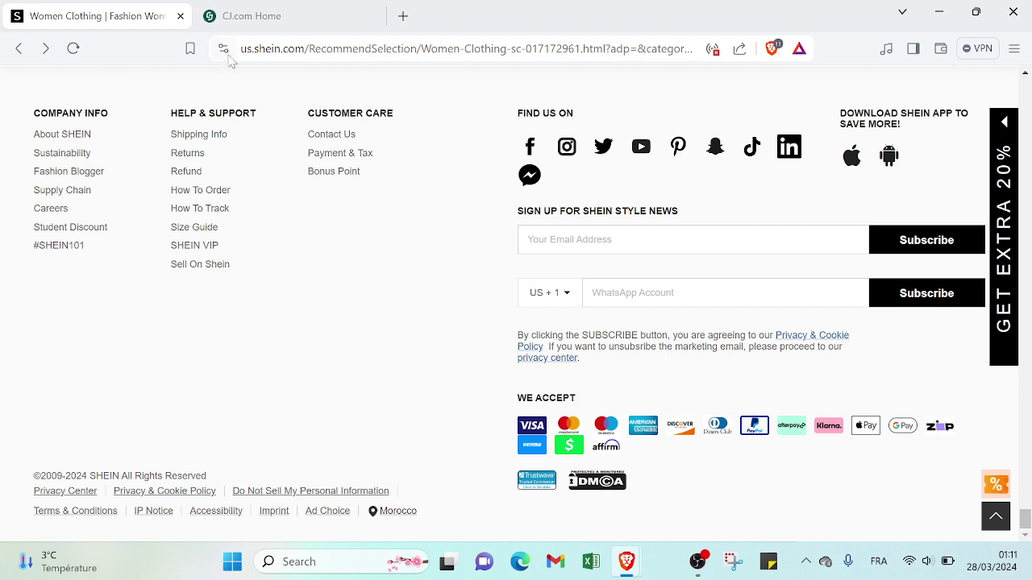
left_click(296, 10)
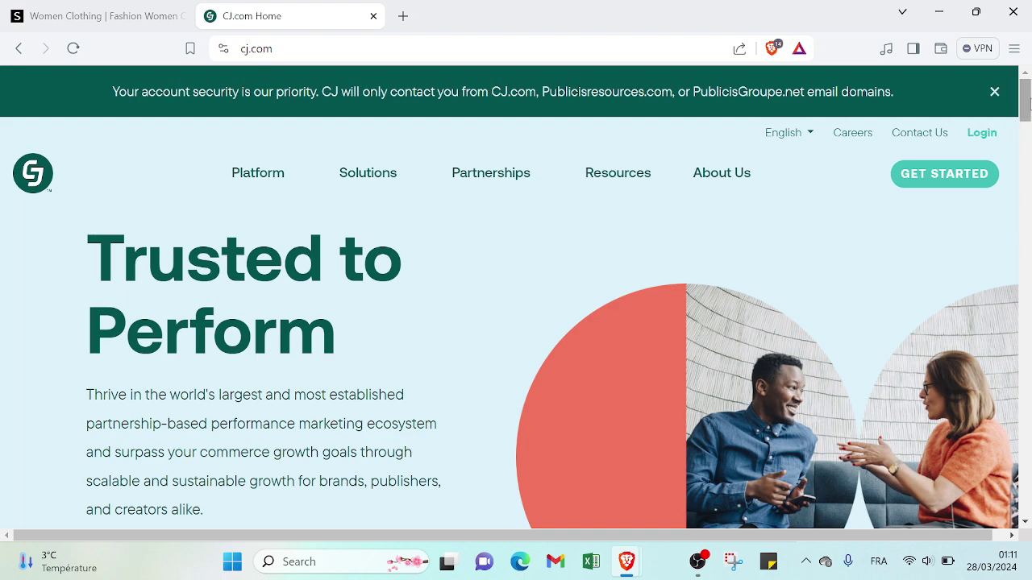
scroll(1025, 141, "down", 5)
mouse_move(1025, 142)
left_mouse_down()
mouse_move(1025, 238)
mouse_move(1027, 178)
mouse_move(1028, 228)
left_mouse_up()
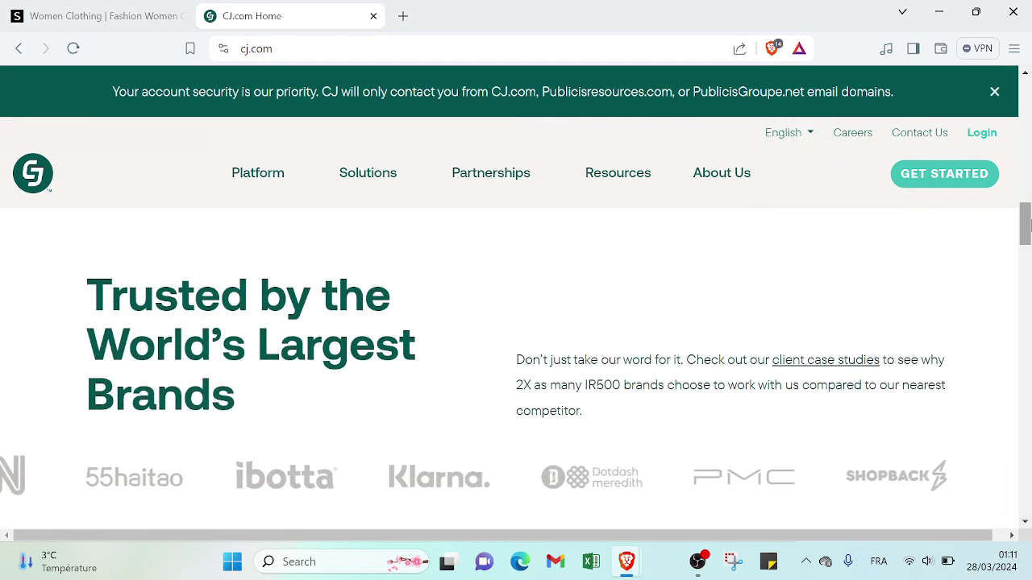
mouse_move(1028, 227)
left_mouse_down()
mouse_move(1027, 315)
mouse_move(1028, 266)
mouse_move(1026, 299)
left_mouse_up()
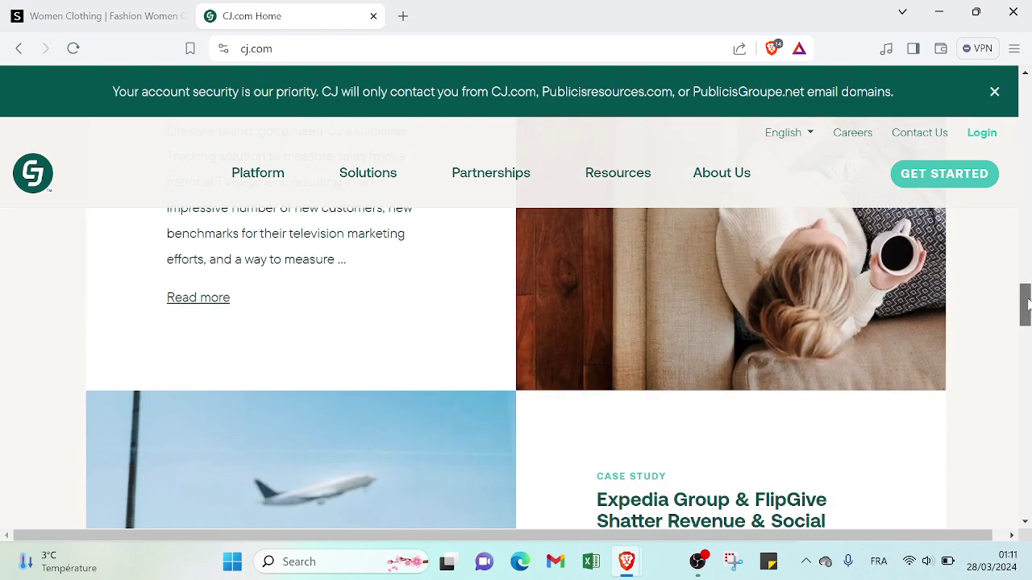
mouse_move(1025, 300)
left_mouse_down()
mouse_move(1026, 144)
mouse_move(1025, 410)
mouse_move(1022, 161)
left_mouse_up()
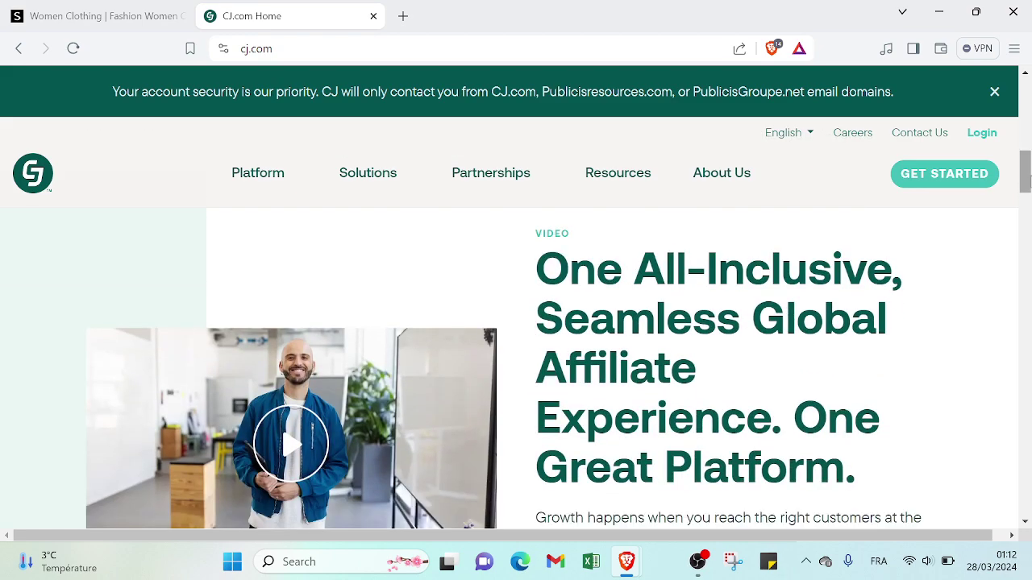
left_click_drag(1025, 165, 1012, 400)
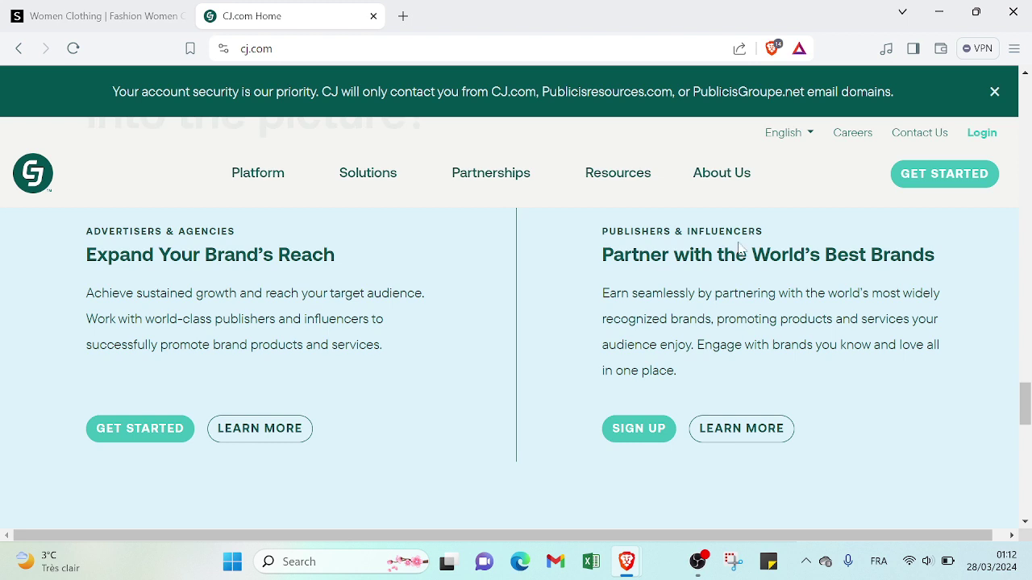
Start the Become a CJ Publisher form, keeping English and United States, and scroll through it.
left_click(639, 429)
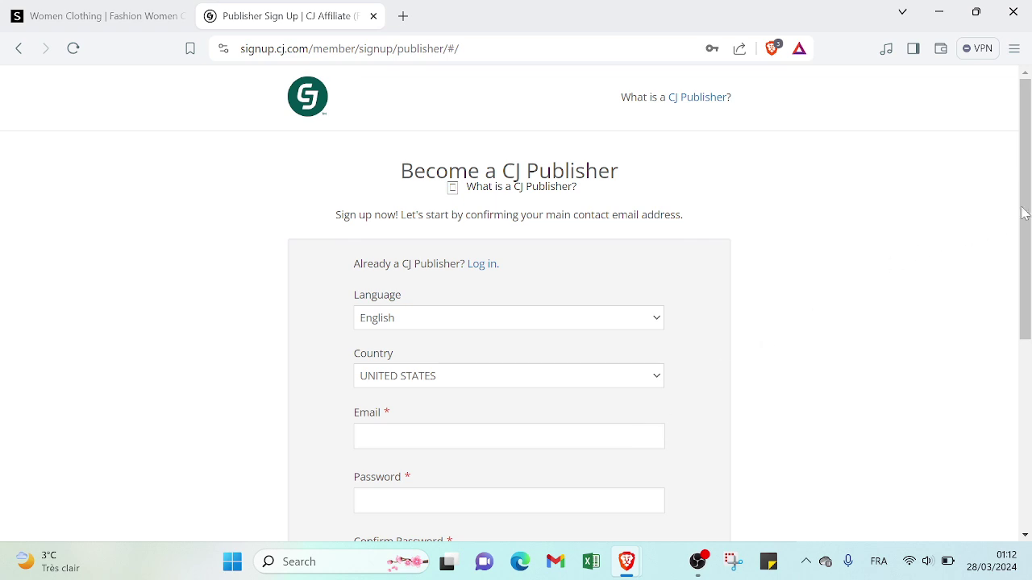
left_click_drag(1025, 205, 1026, 276)
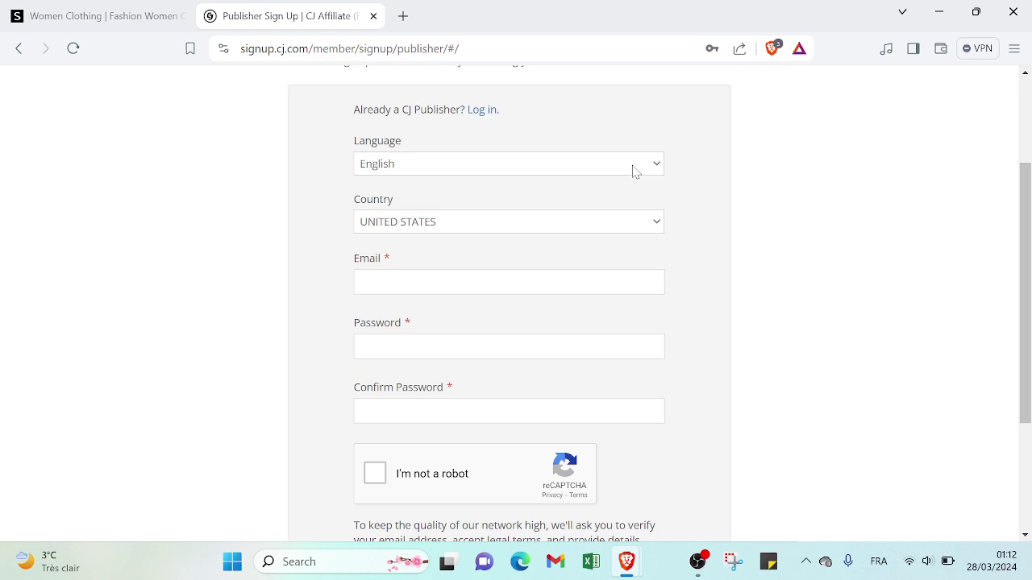
left_click(634, 165)
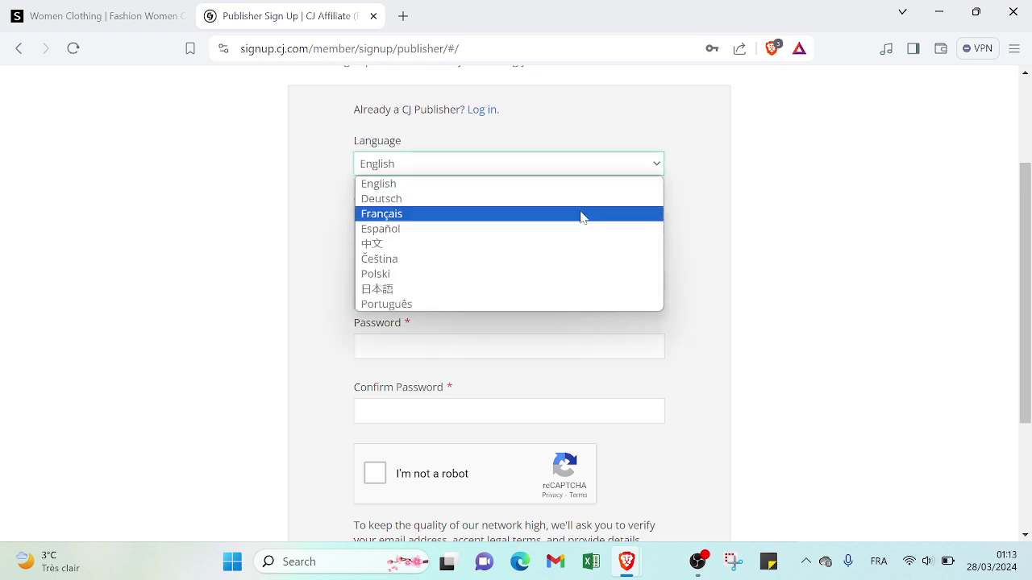
left_click(781, 224)
left_click(621, 221)
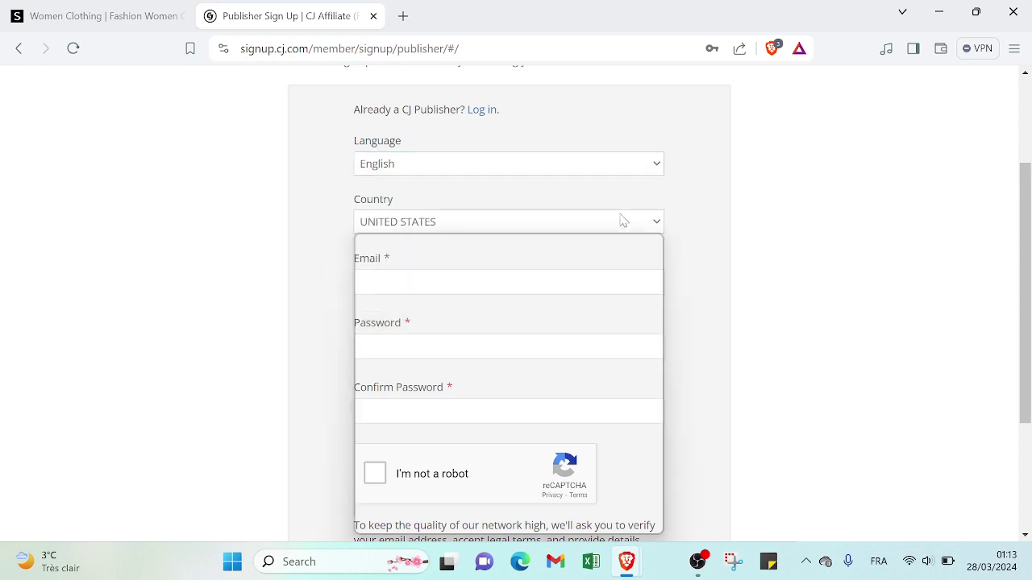
left_click(717, 303)
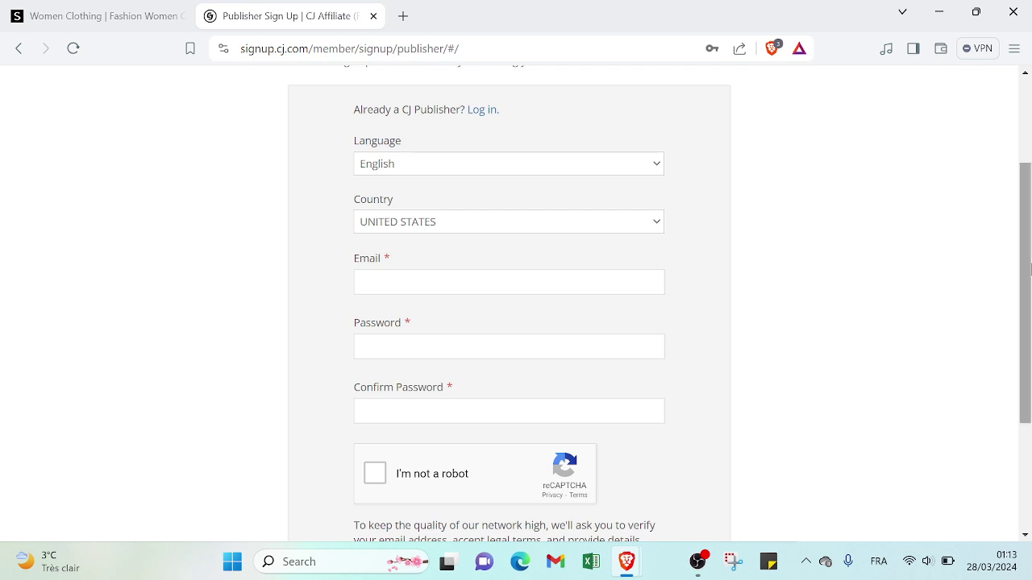
scroll(1025, 306, "down", 3)
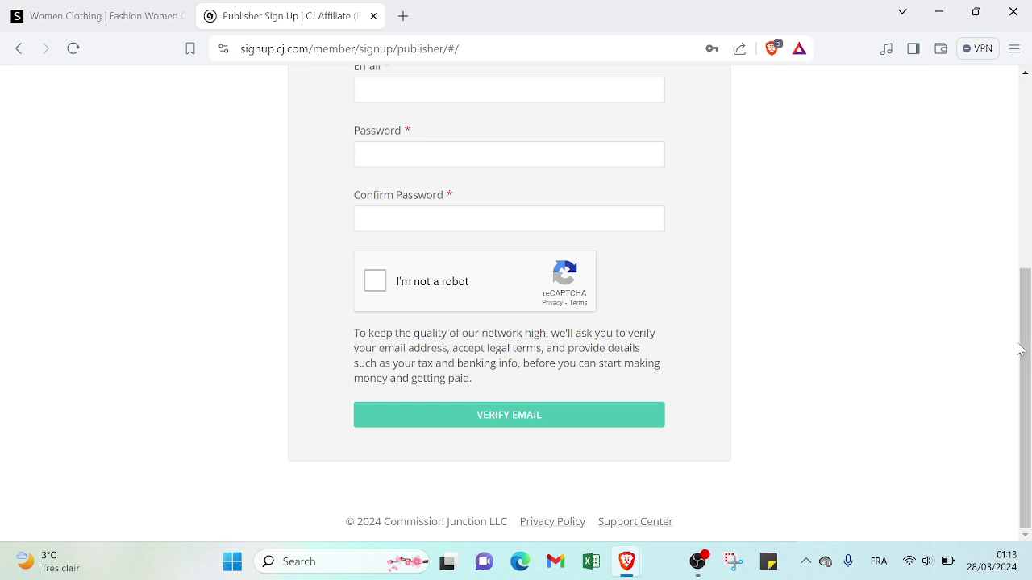
left_click_drag(1020, 348, 959, 321)
left_click(959, 321)
mouse_move(1025, 312)
left_mouse_down()
mouse_move(988, 141)
mouse_move(1024, 118)
left_mouse_up()
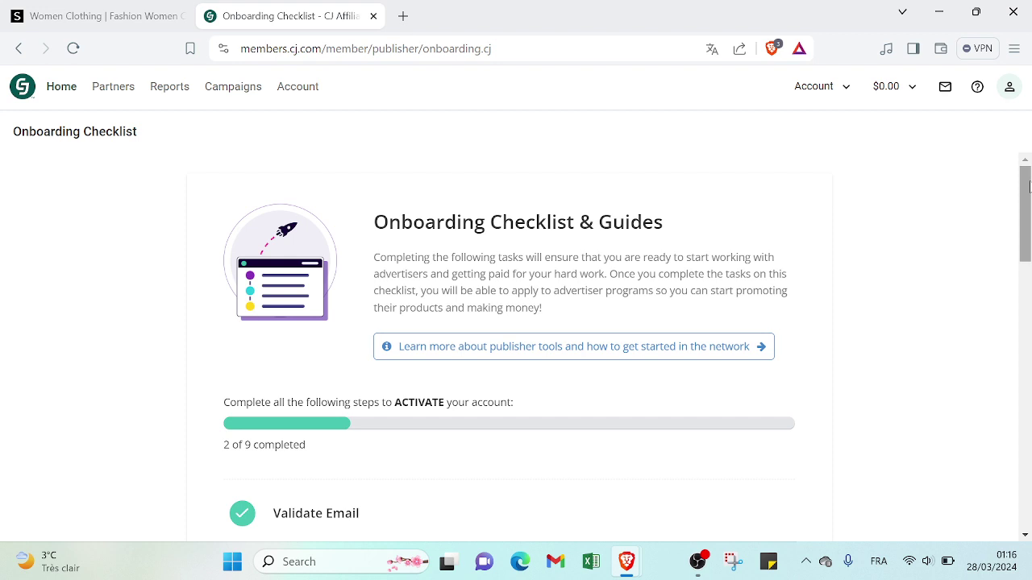
Scroll through the Onboarding Checklist, which shows 2 of 9 steps completed.
left_click_drag(1029, 187, 1028, 240)
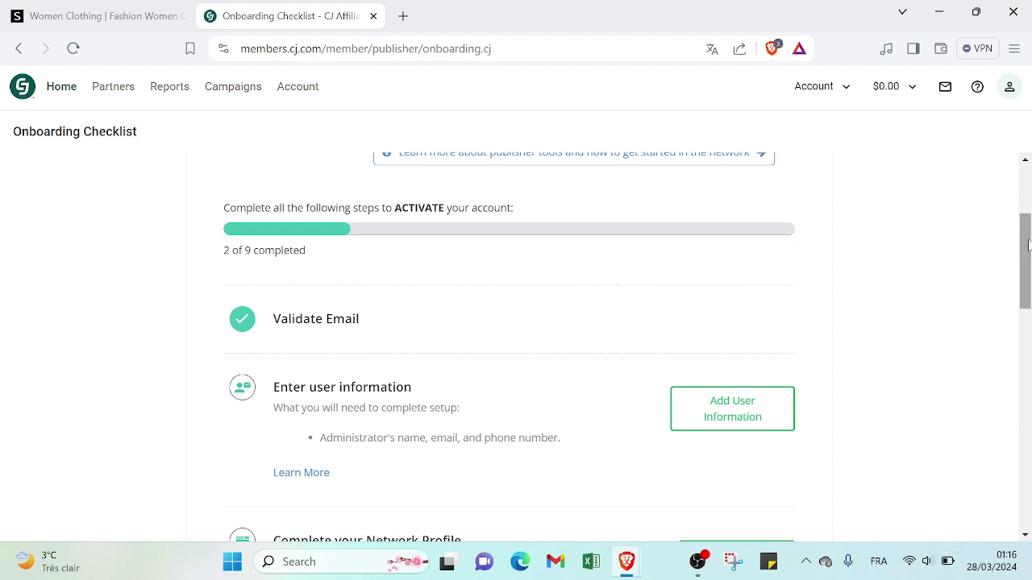
left_click_drag(1028, 240, 1007, 295)
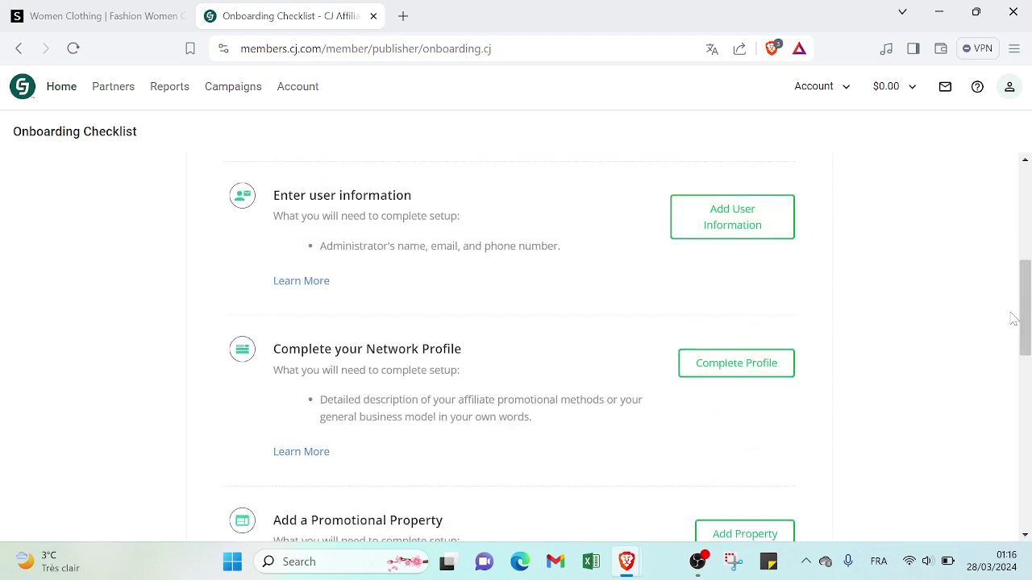
mouse_move(1020, 310)
left_mouse_down()
mouse_move(1028, 424)
mouse_move(996, 507)
left_mouse_up()
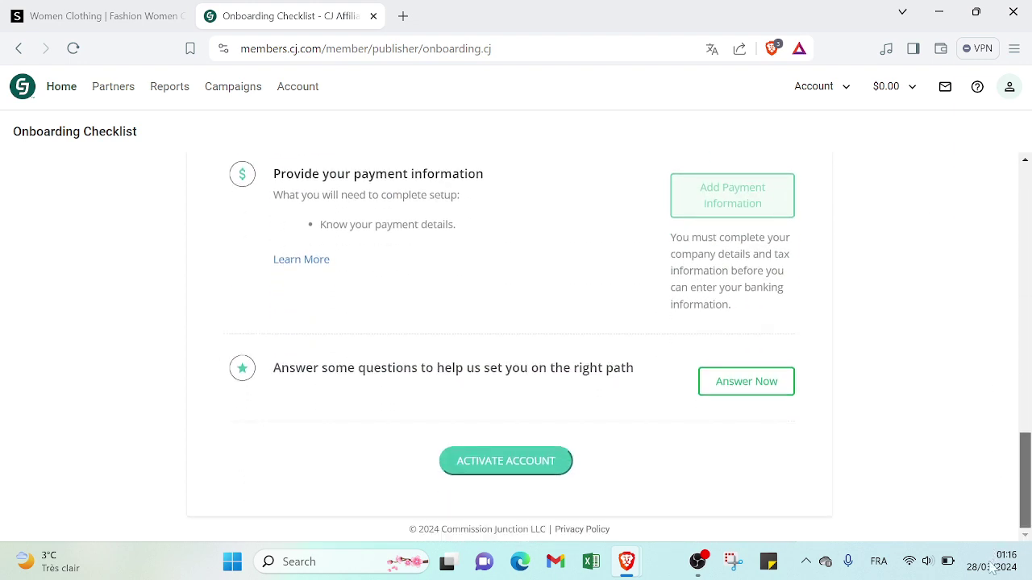
mouse_move(1017, 517)
left_mouse_down()
mouse_move(1029, 371)
mouse_move(1022, 476)
mouse_move(1003, 298)
left_mouse_up()
scroll(1004, 298, "up", 3)
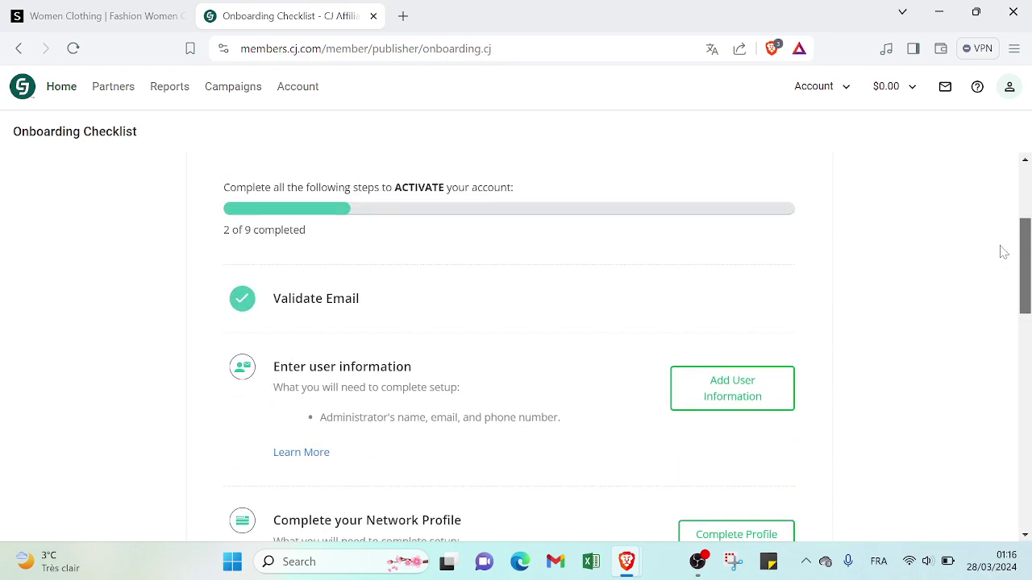
scroll(997, 244, "down", 2)
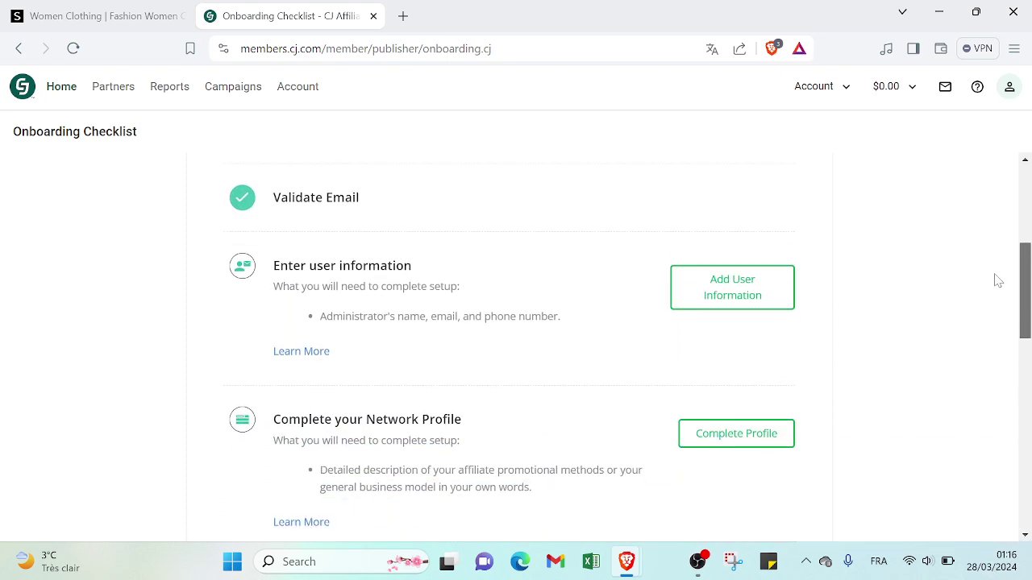
left_click(753, 275)
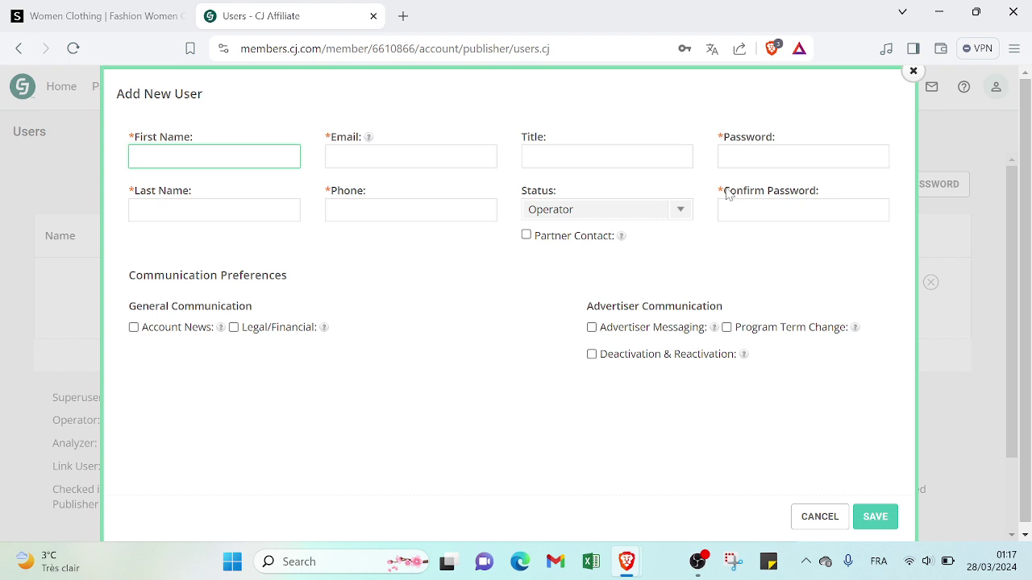
left_click(678, 213)
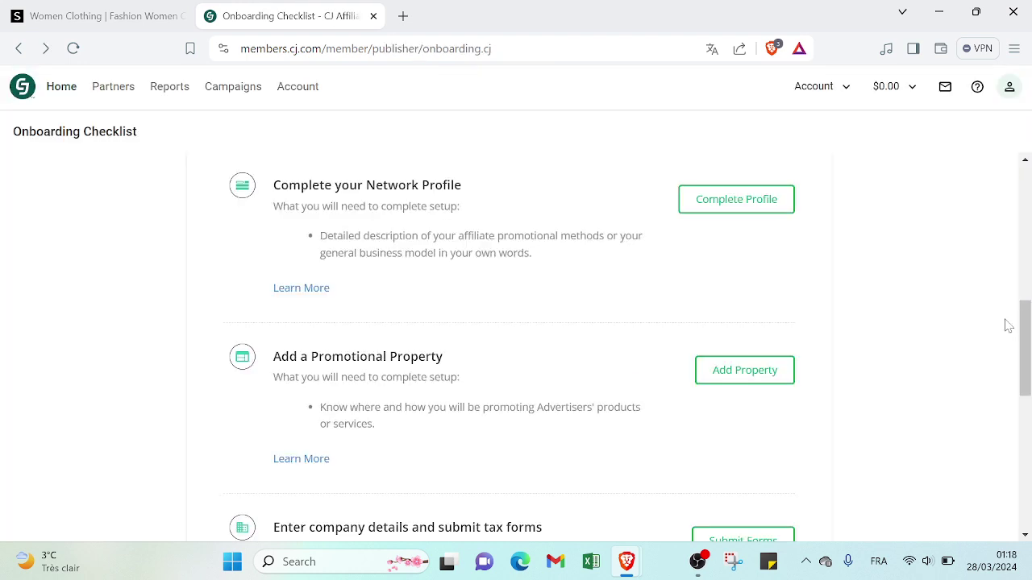
Open the Network Profile from the checklist and put its description into edit mode.
left_click_drag(1024, 311, 1027, 283)
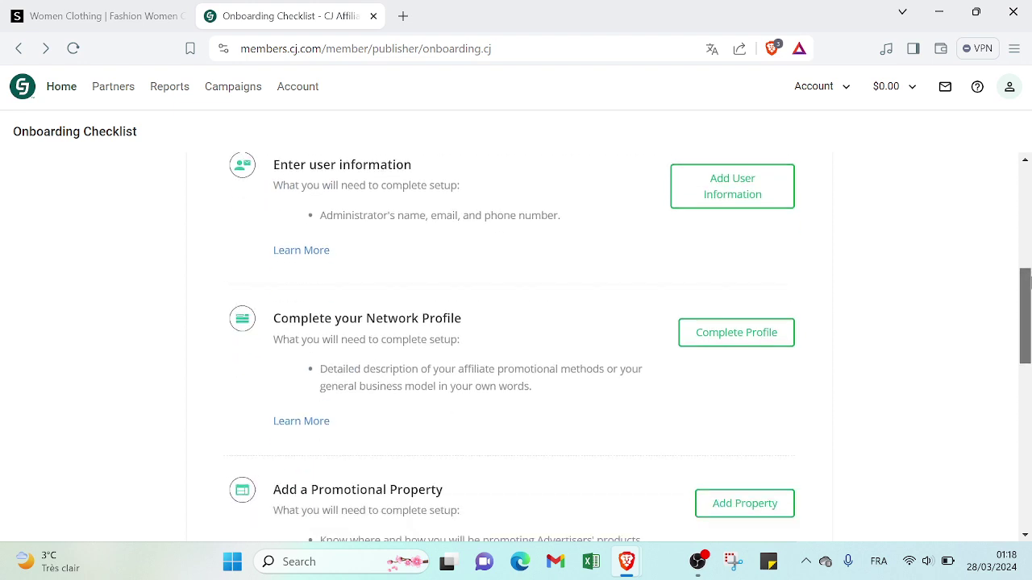
scroll(1026, 283, "down", 1)
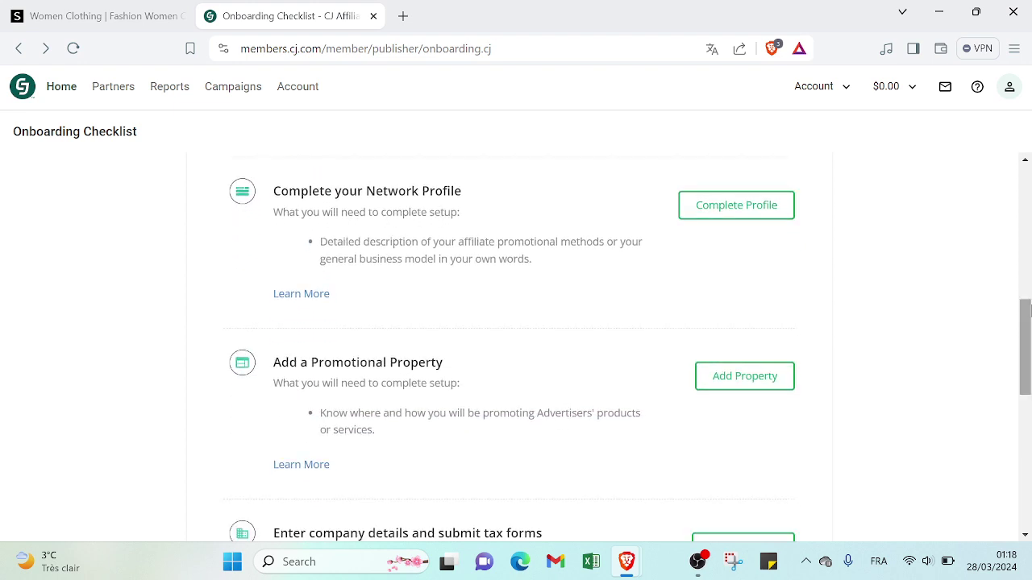
left_click(772, 213)
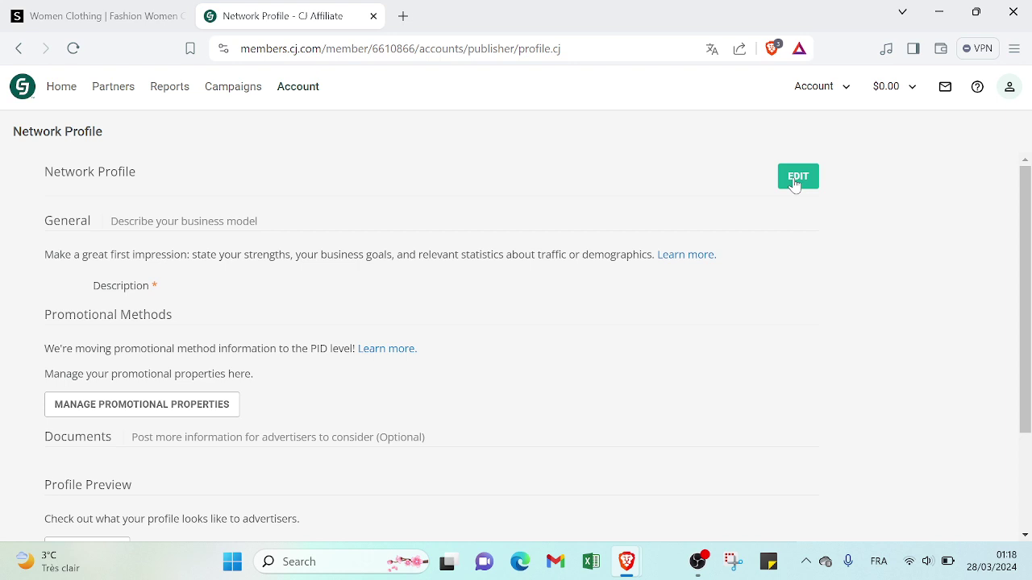
left_click(793, 181)
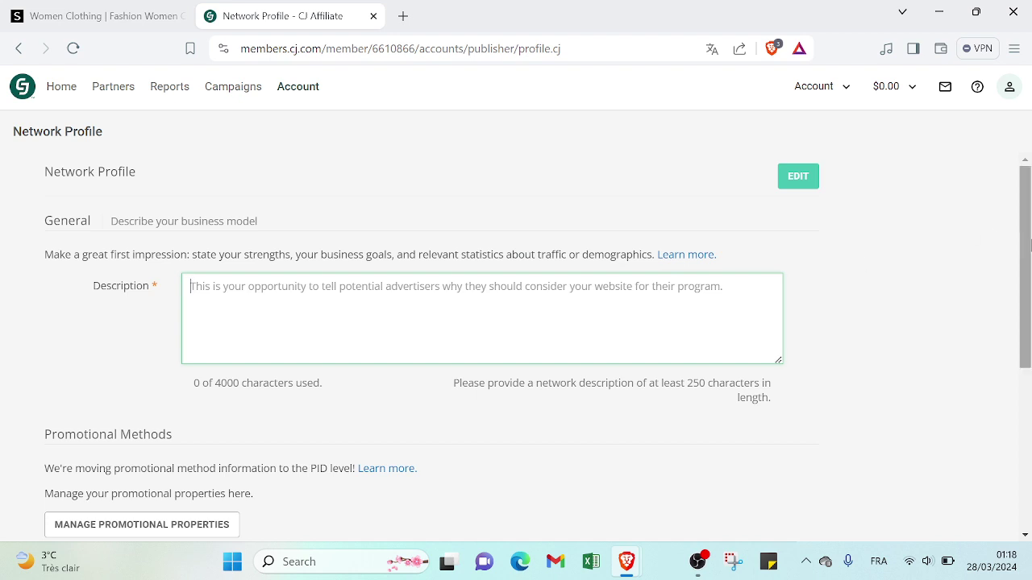
left_click_drag(1024, 266, 1014, 427)
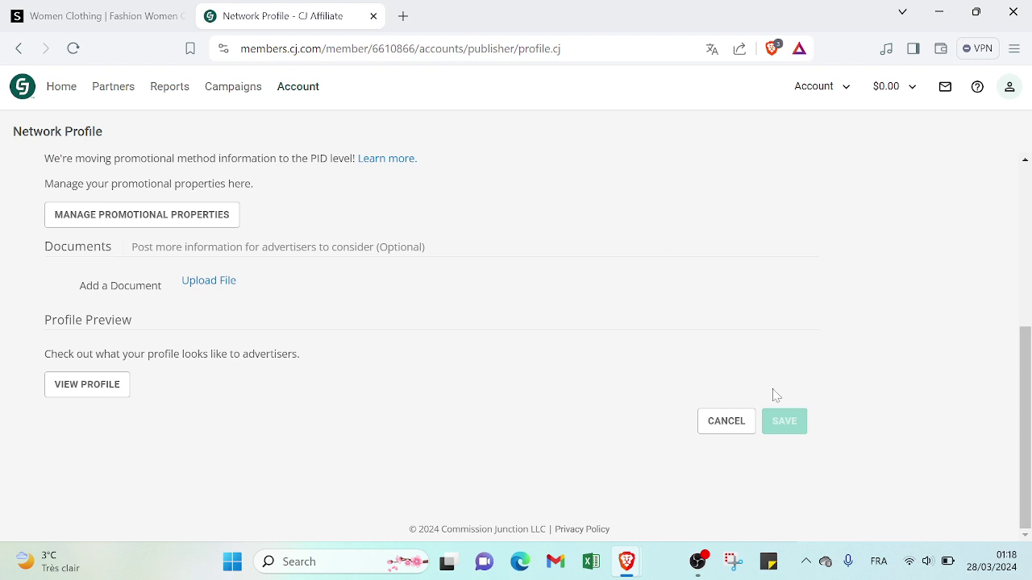
Go back to the onboarding checklist and start adding a promotional property.
key("alt+Left")
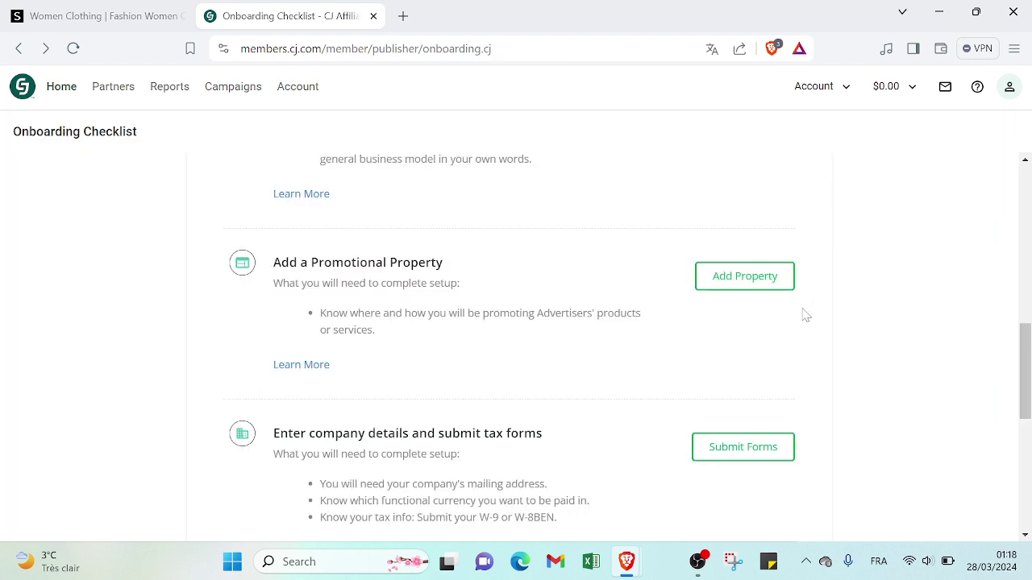
left_click(783, 288)
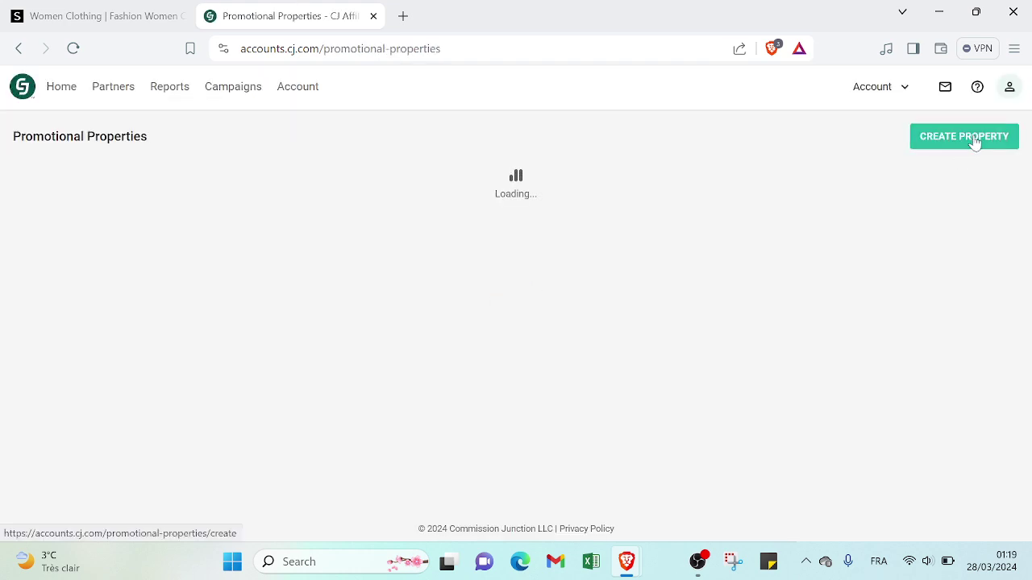
Start a new promotional property and scroll down to Define Your Promotional Model.
left_click(973, 141)
left_click_drag(1027, 161, 1029, 186)
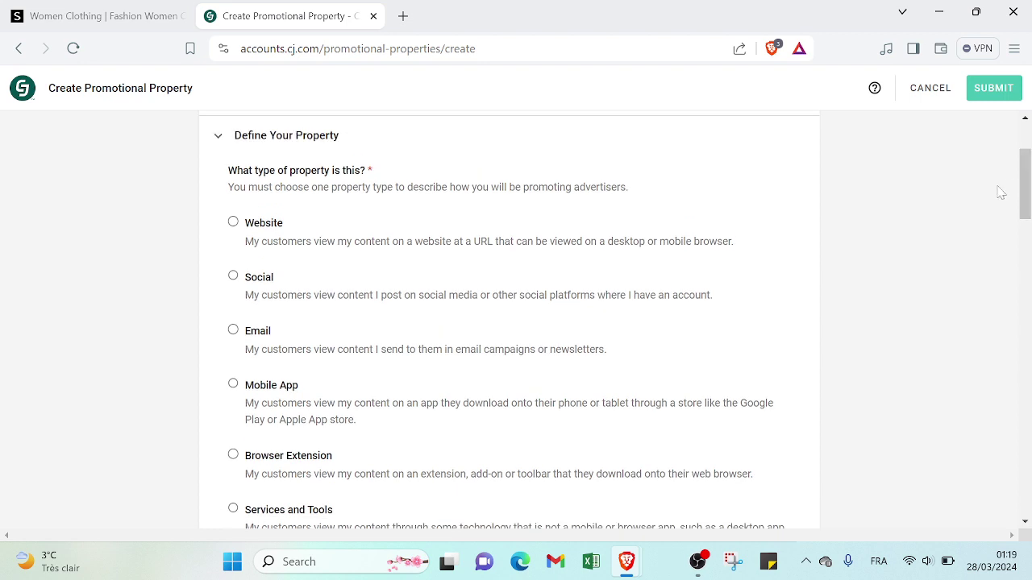
left_click_drag(1027, 192, 1029, 207)
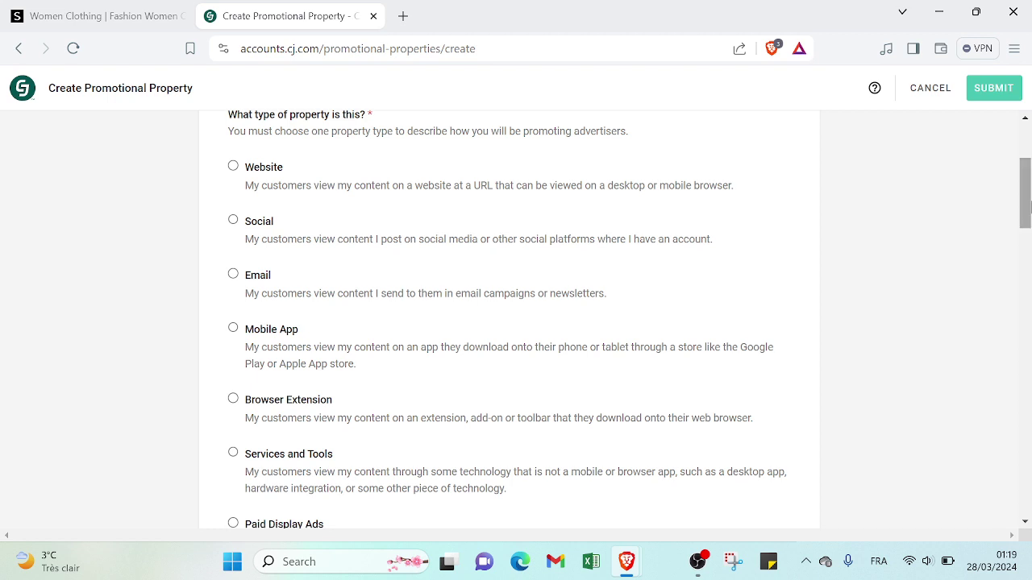
left_click_drag(1026, 201, 1027, 204)
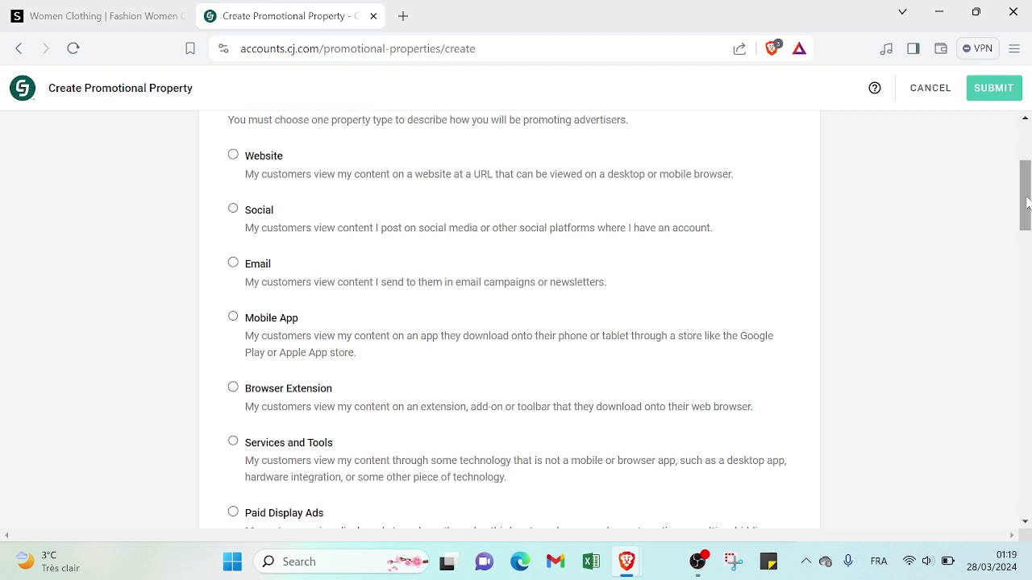
mouse_move(1026, 202)
left_mouse_down()
mouse_move(1022, 255)
mouse_move(1008, 205)
left_mouse_up()
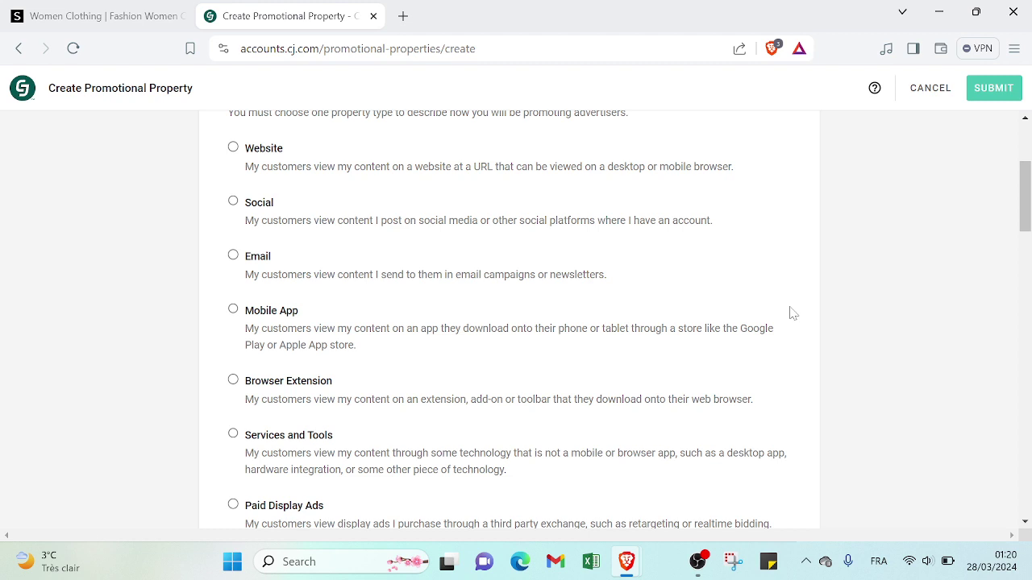
scroll(1013, 274, "down", 6)
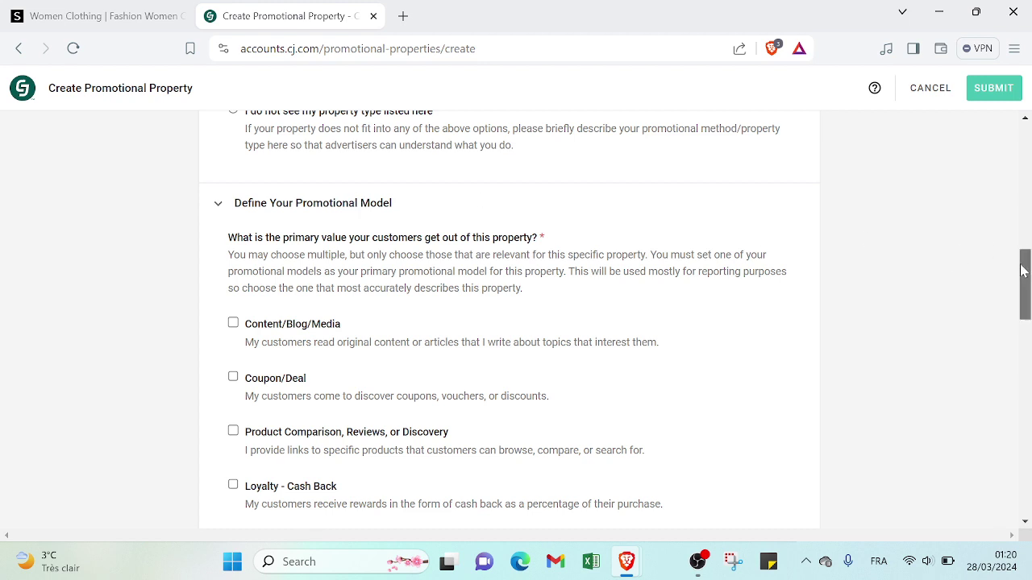
Review the property form's name and tags sections, leaving it unsubmitted.
mouse_move(1025, 272)
left_mouse_down()
mouse_move(1026, 298)
mouse_move(1013, 300)
mouse_move(1022, 322)
mouse_move(999, 321)
mouse_move(1025, 332)
mouse_move(1025, 378)
mouse_move(1025, 298)
mouse_move(1016, 396)
mouse_move(1013, 382)
mouse_move(1028, 393)
left_mouse_up()
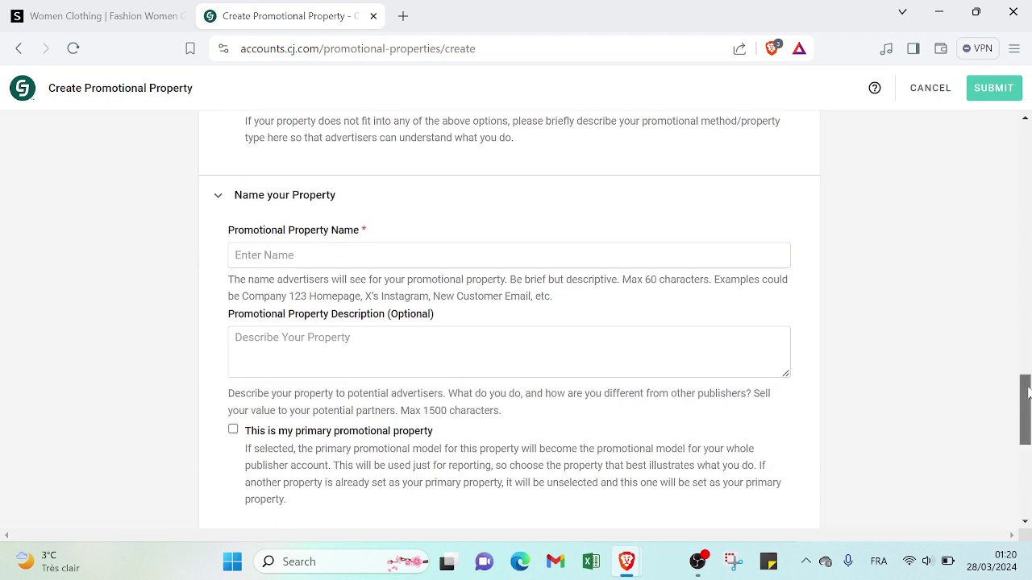
left_click_drag(1027, 392, 1022, 411)
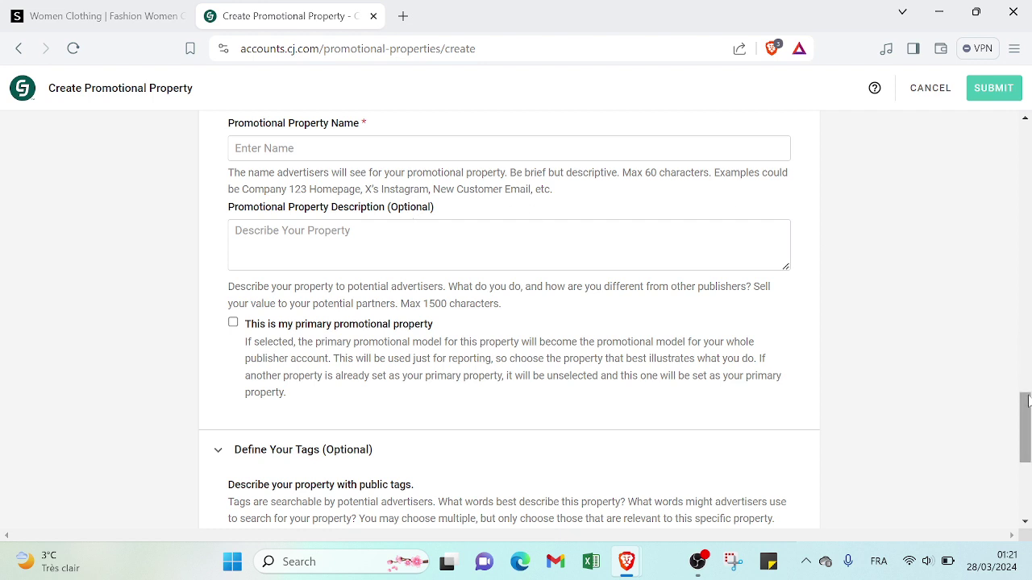
mouse_move(1024, 411)
left_mouse_down()
mouse_move(1017, 506)
mouse_move(1021, 316)
left_mouse_up()
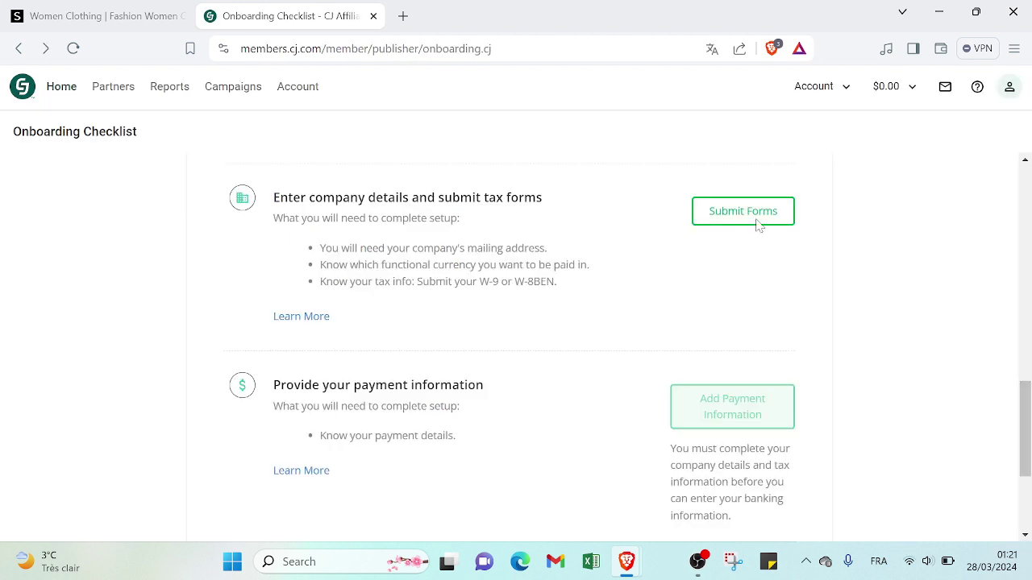
left_click(760, 212)
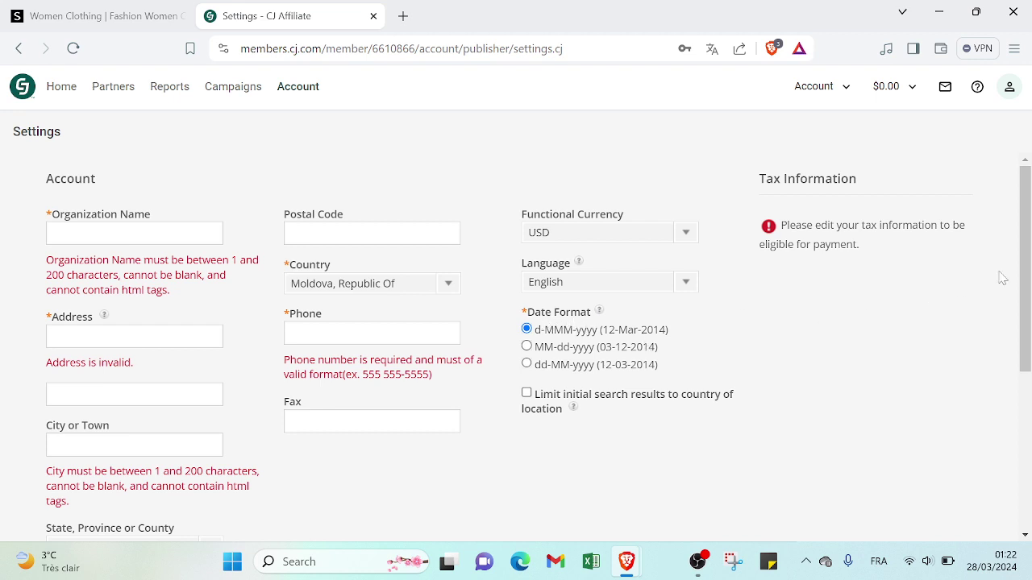
left_click_drag(1024, 278, 1024, 403)
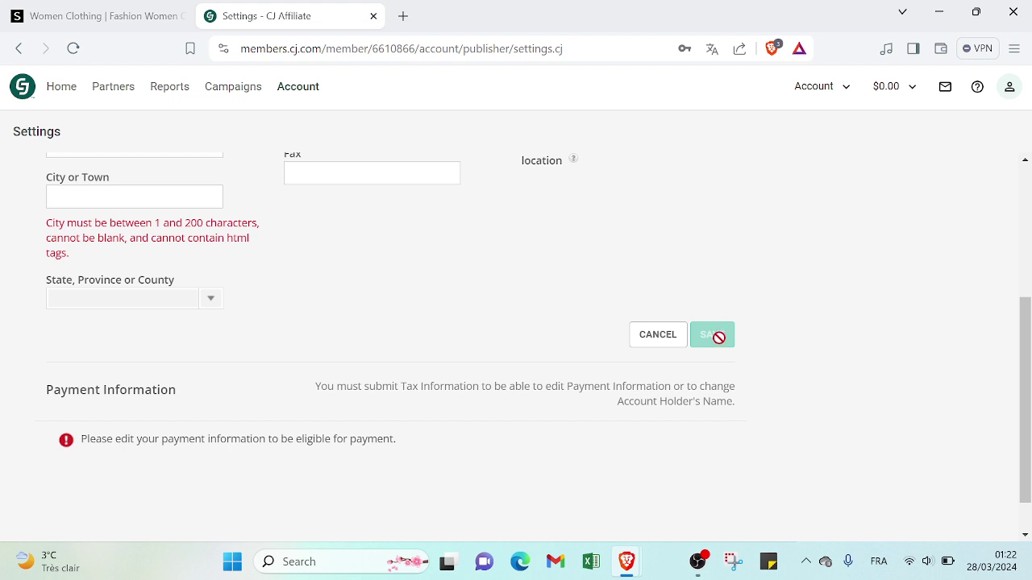
key("alt+Left")
left_click_drag(1024, 415, 1025, 452)
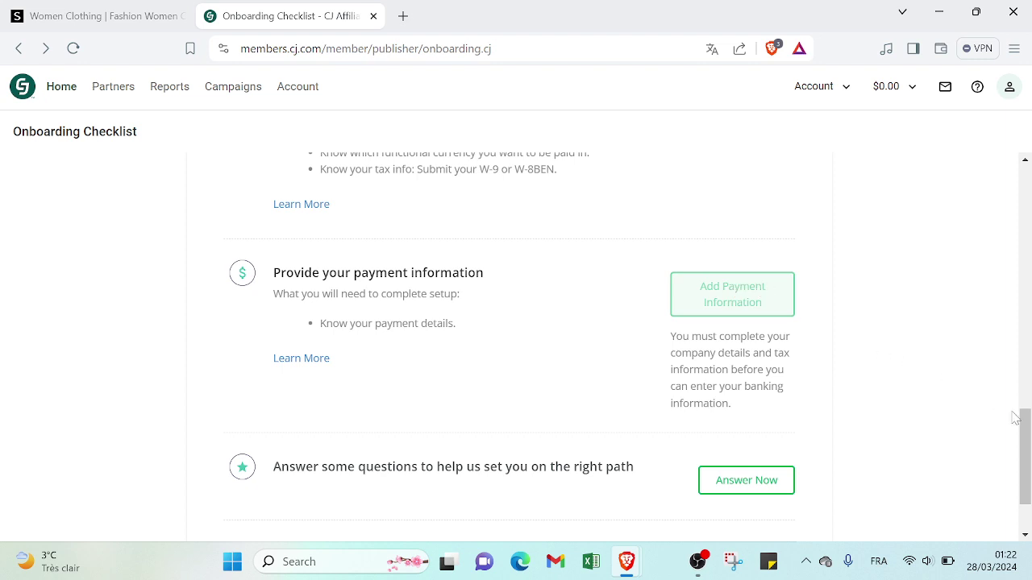
Expand the onboarding questions with Answer Now, review them, then scroll back up.
left_click_drag(1021, 417, 1021, 442)
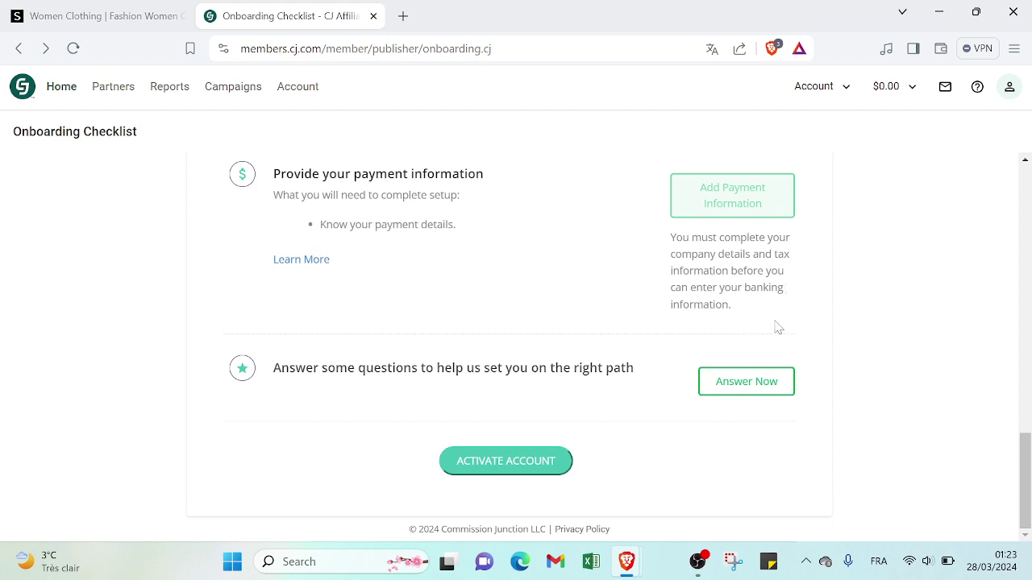
left_click(770, 393)
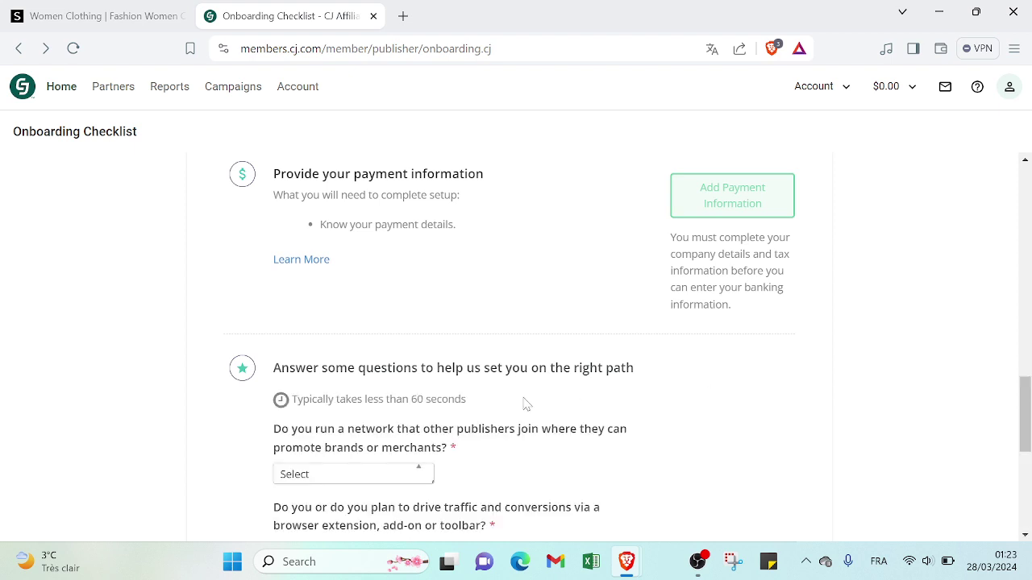
left_click_drag(1025, 396, 1025, 480)
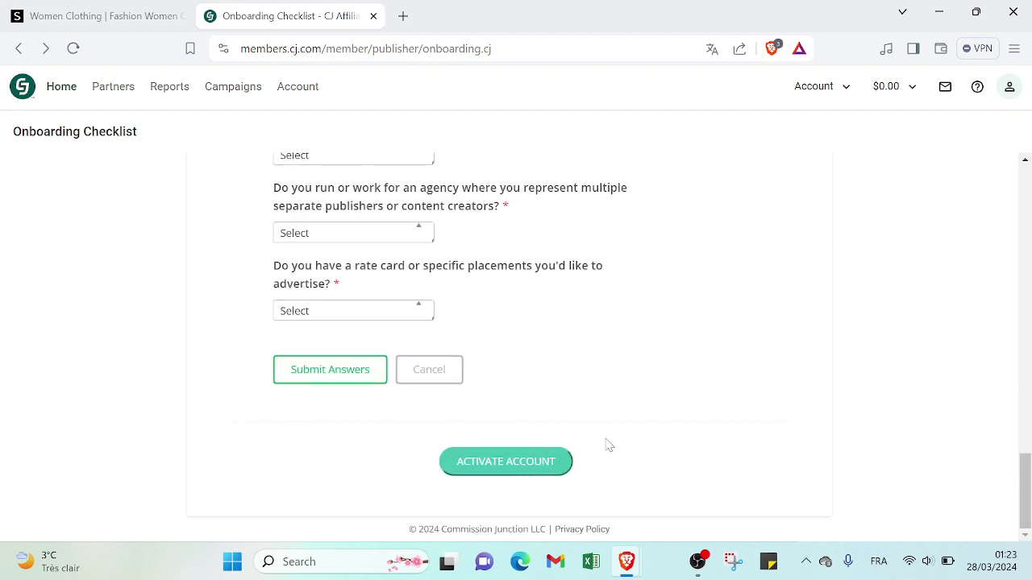
mouse_move(1025, 483)
left_mouse_down()
mouse_move(1020, 292)
mouse_move(998, 319)
left_mouse_up()
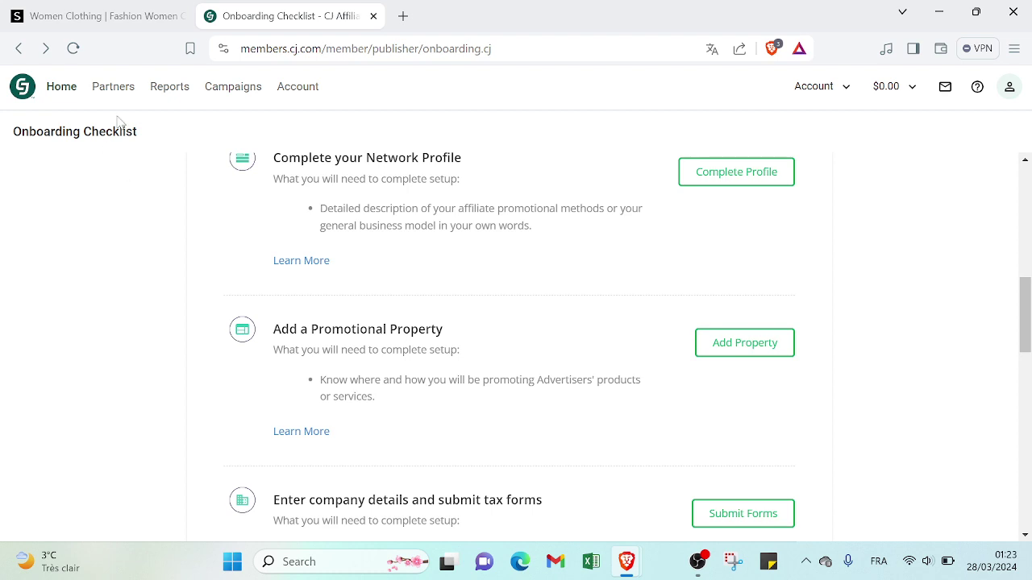
mouse_move(113, 86)
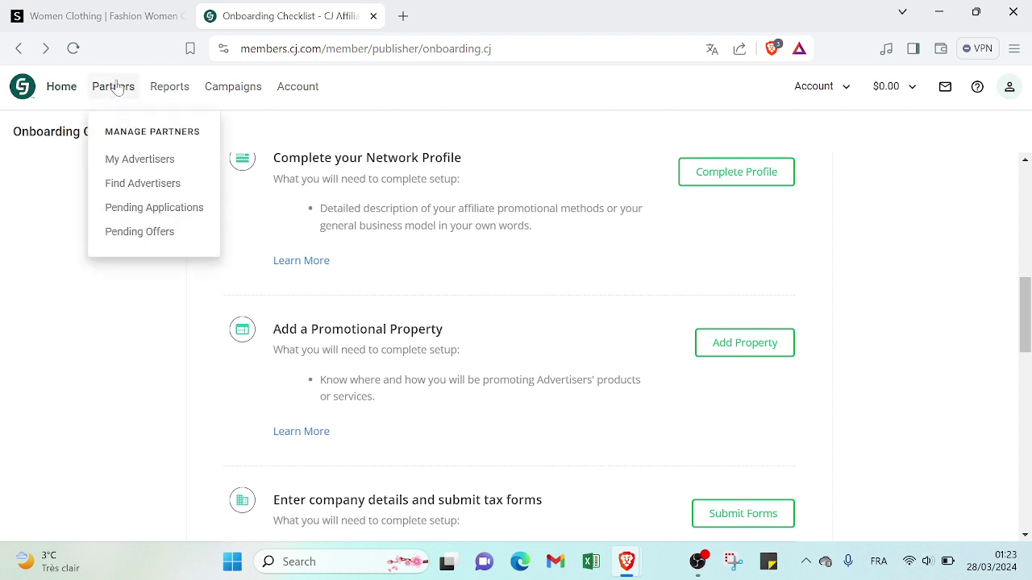
Search My Advertisers for SHEIN (3773223) with Status set to All.
left_click(144, 159)
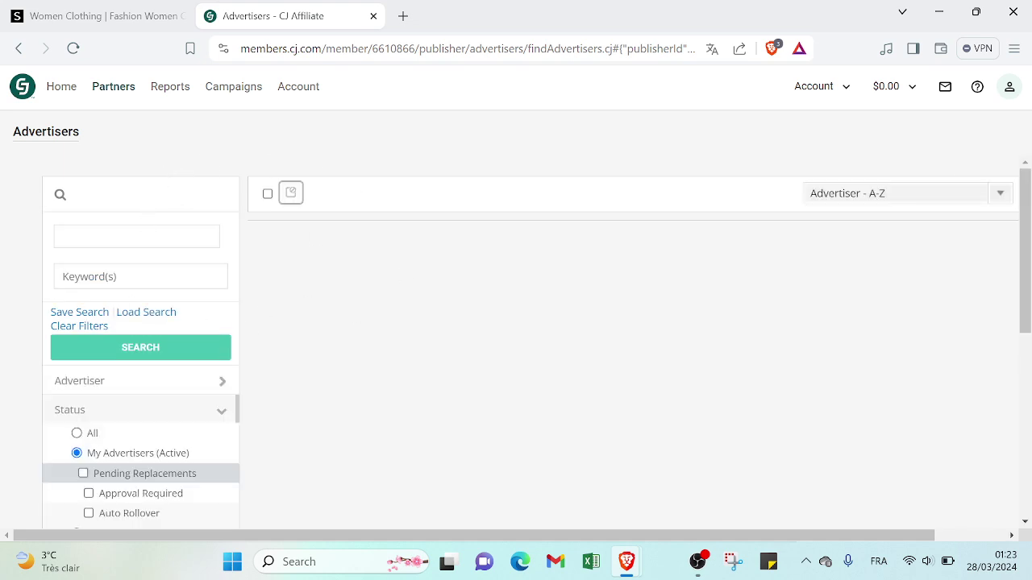
left_click(121, 258)
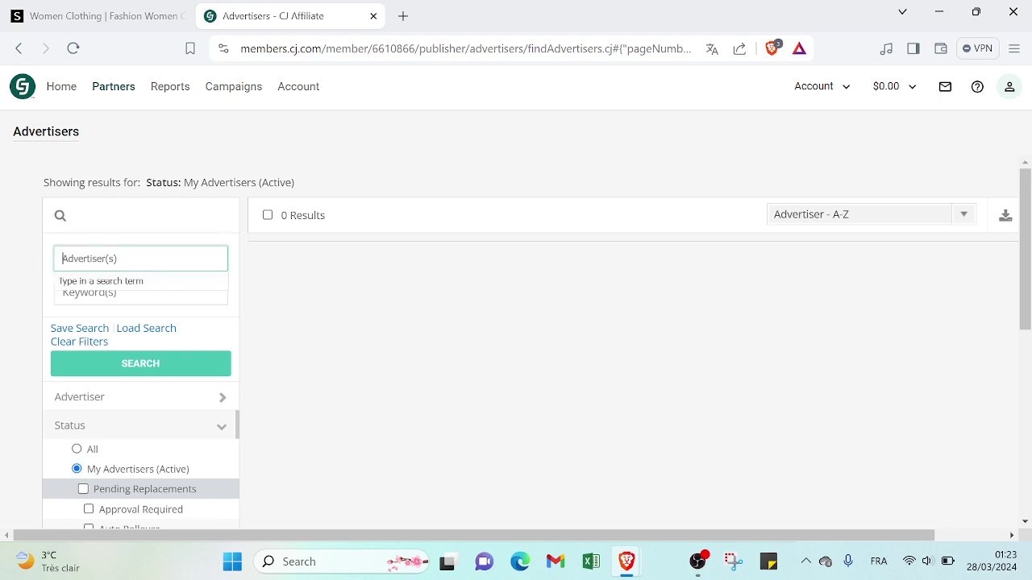
type("SHEIN")
left_click(122, 278)
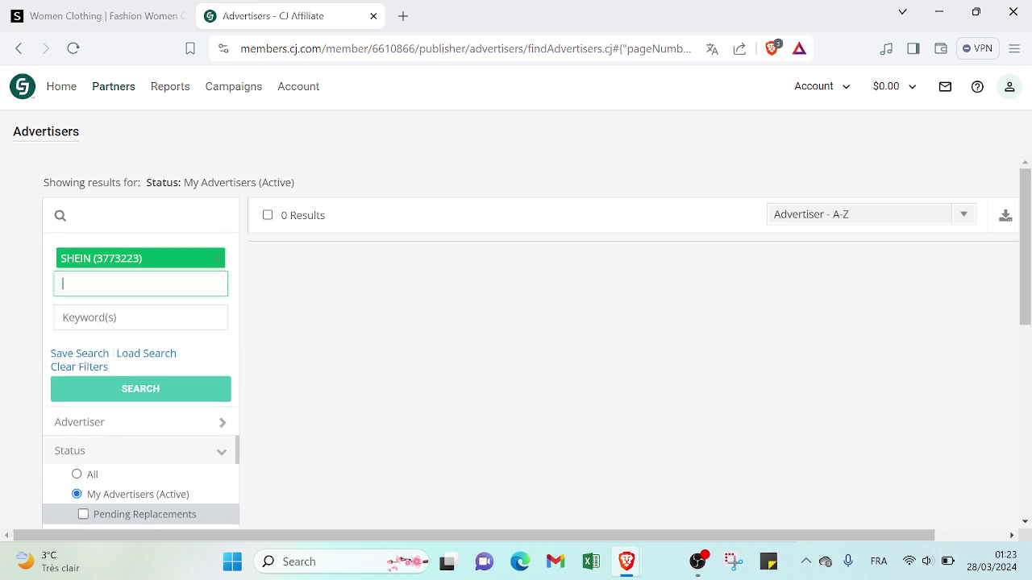
left_click(75, 483)
left_click(77, 475)
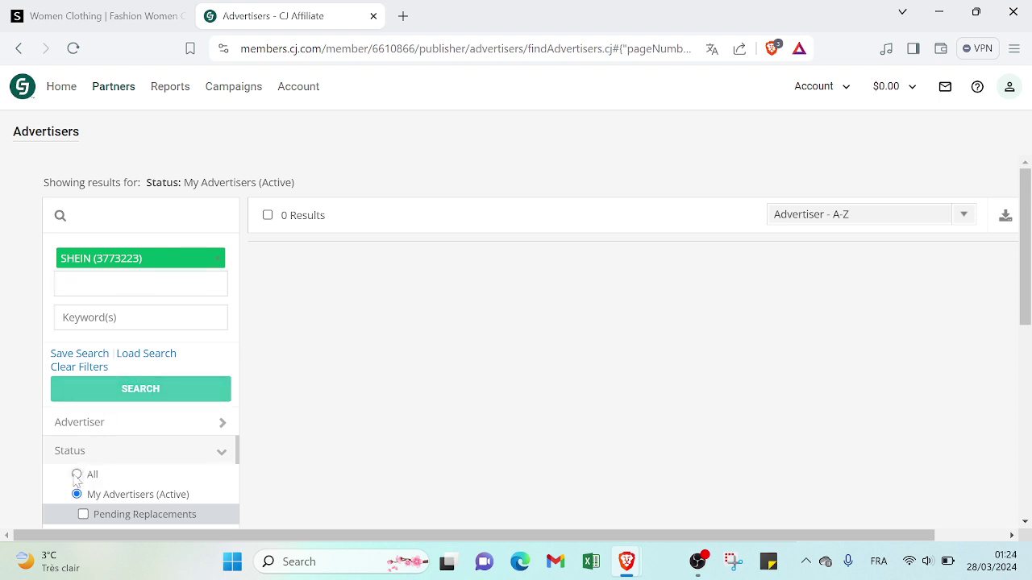
left_click(142, 395)
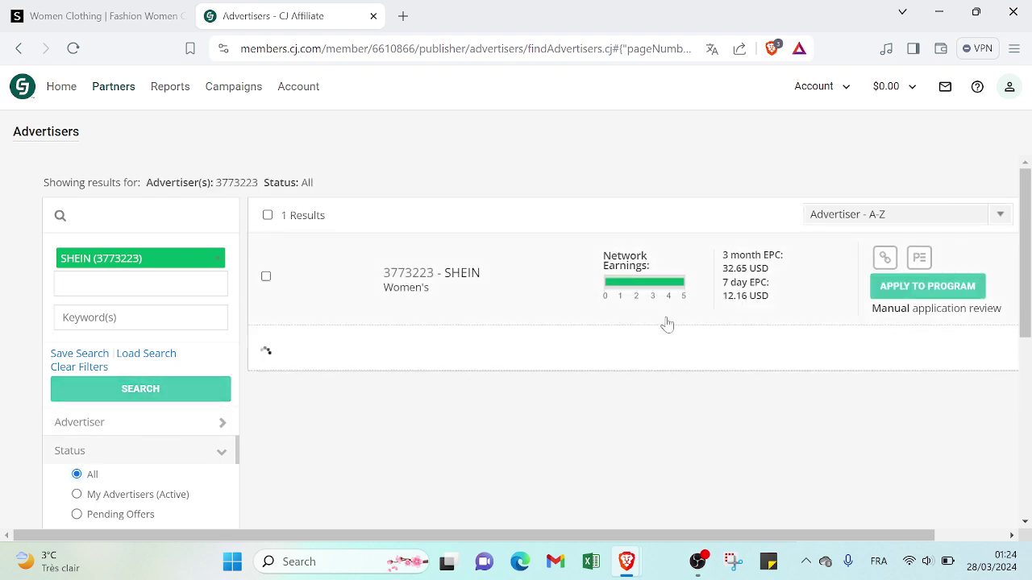
Open SHEIN's Get Links option and scroll to its 15% commission, one-day-cookie program terms.
scroll(920, 294, "down", 1)
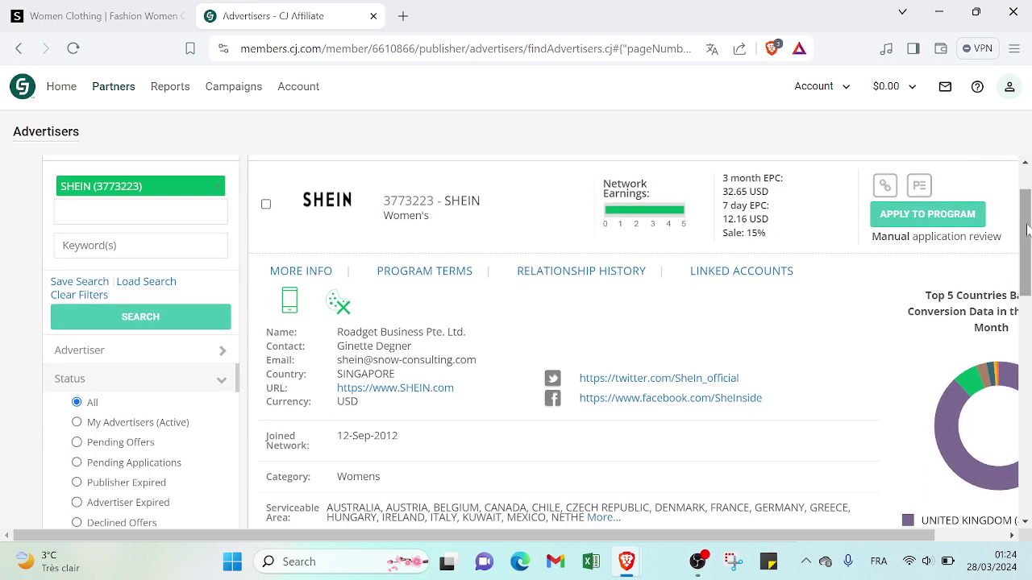
left_click(886, 185)
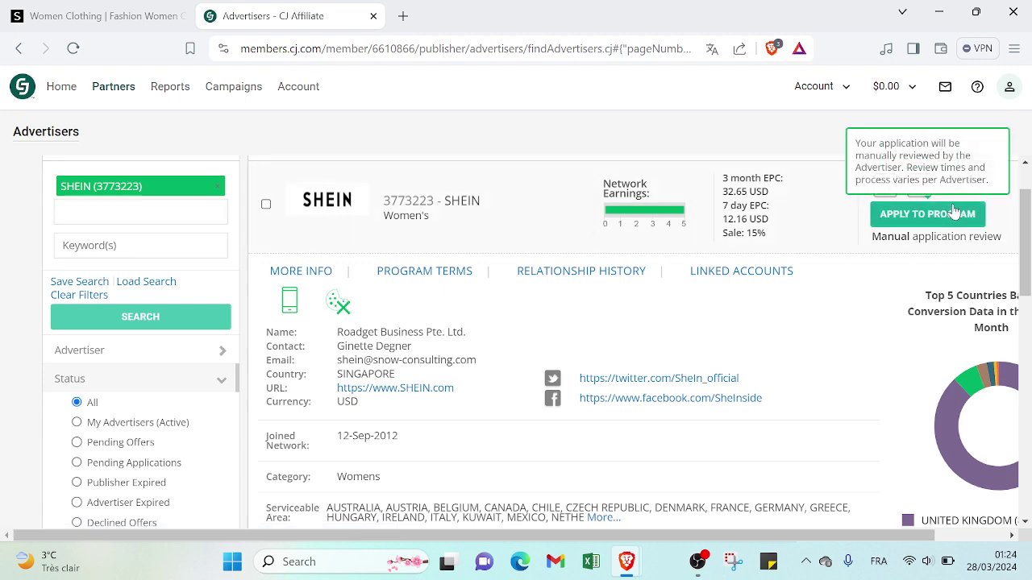
mouse_move(1022, 236)
left_mouse_down()
mouse_move(1020, 385)
mouse_move(1010, 394)
left_mouse_up()
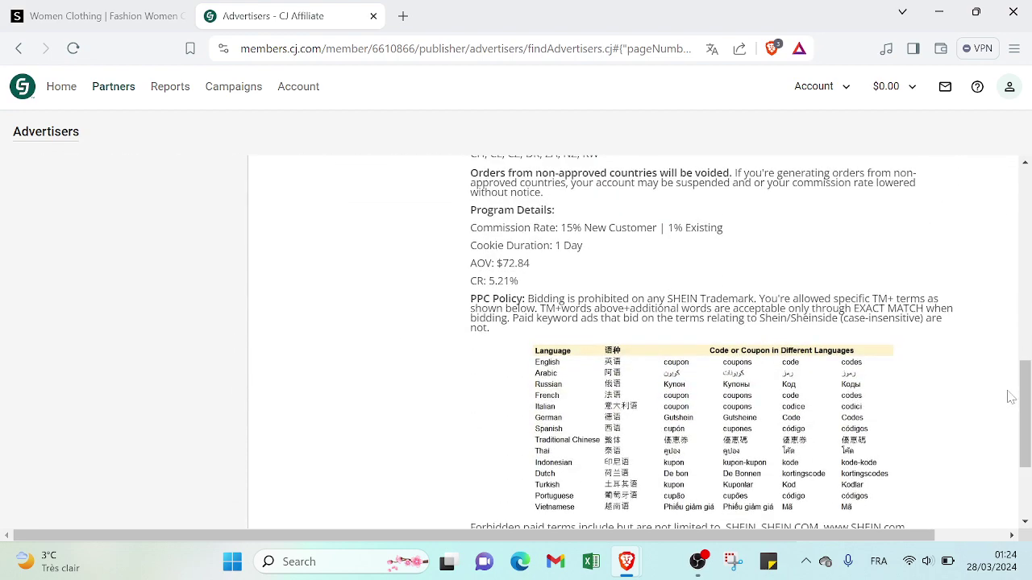
mouse_move(1024, 397)
left_mouse_down()
mouse_move(1026, 407)
mouse_move(1027, 246)
mouse_move(1030, 298)
left_mouse_up()
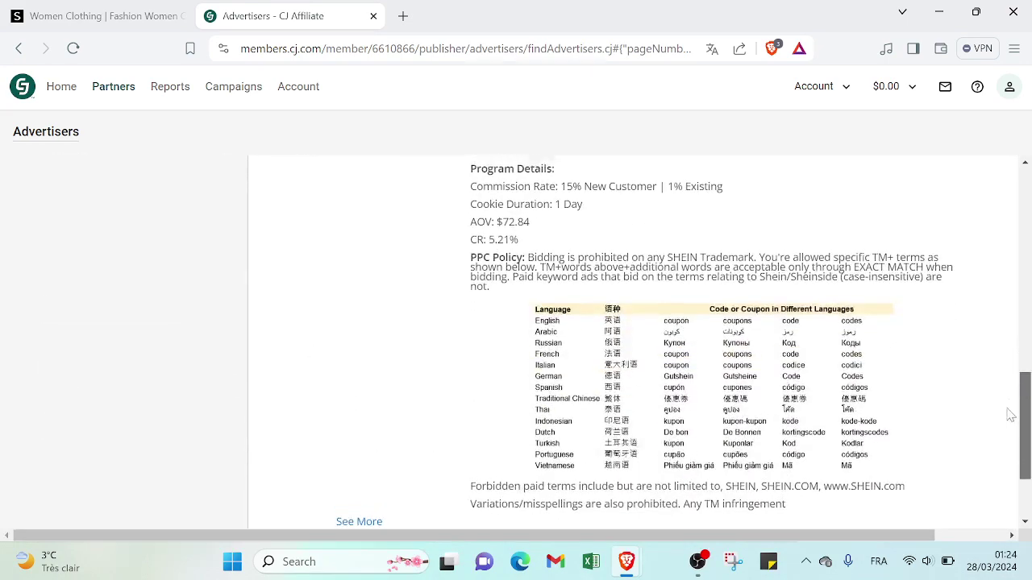